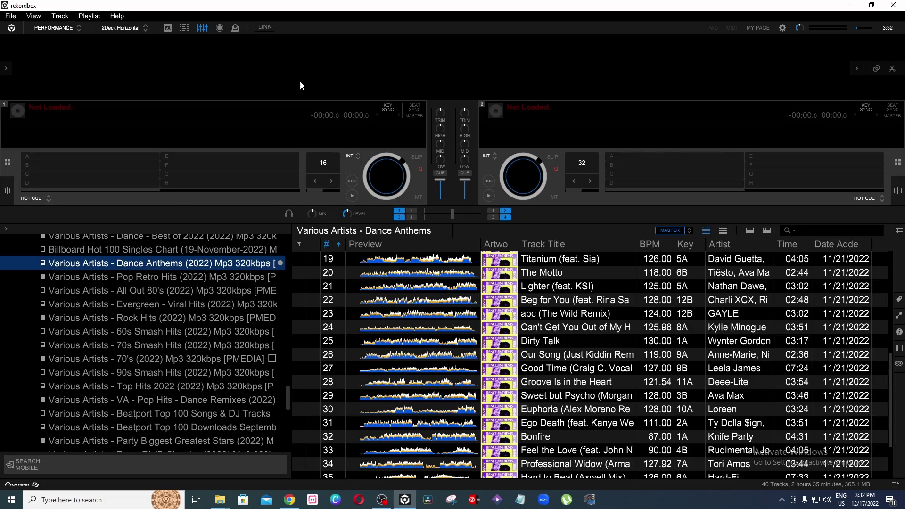
Switch the workspace from Performance mode to Export mode.
left_click(71, 28)
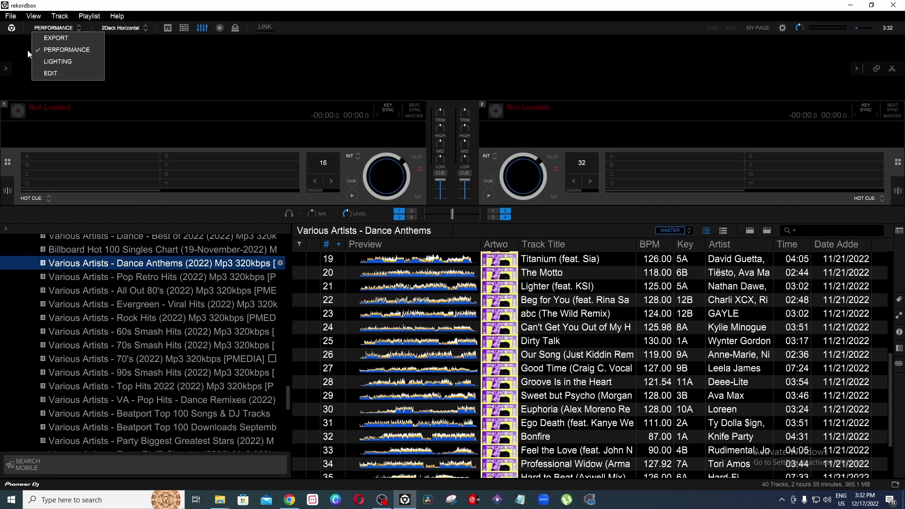
left_click(58, 38)
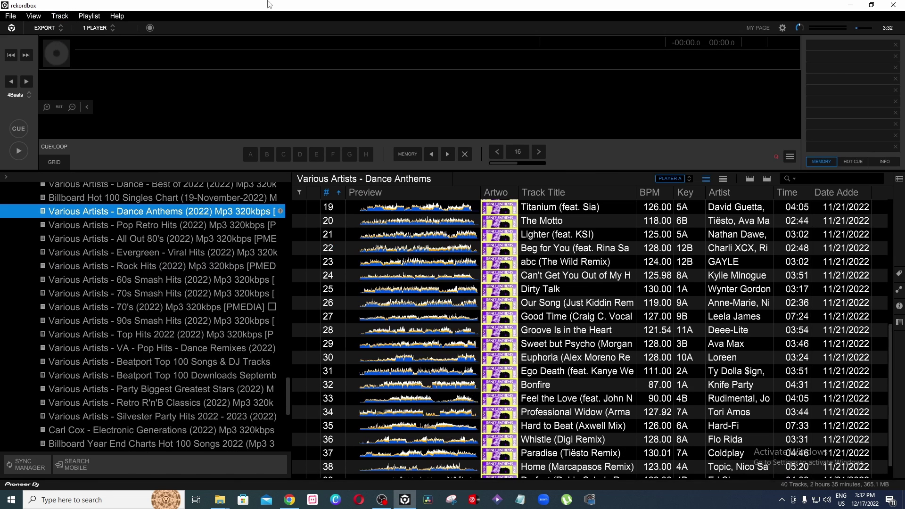
View the 70s Smash Hits and Beatport Top 100 Songs & DJ Tracks playlists, and open the main playlist.
left_click(186, 294)
scroll(179, 271, "up", 3)
scroll(165, 278, "down", 5)
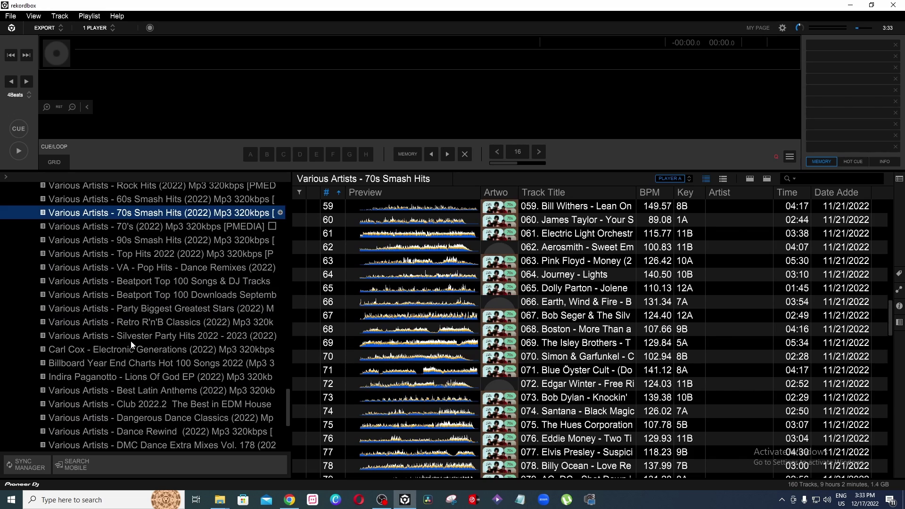
left_click(152, 286)
scroll(566, 365, "down", 2)
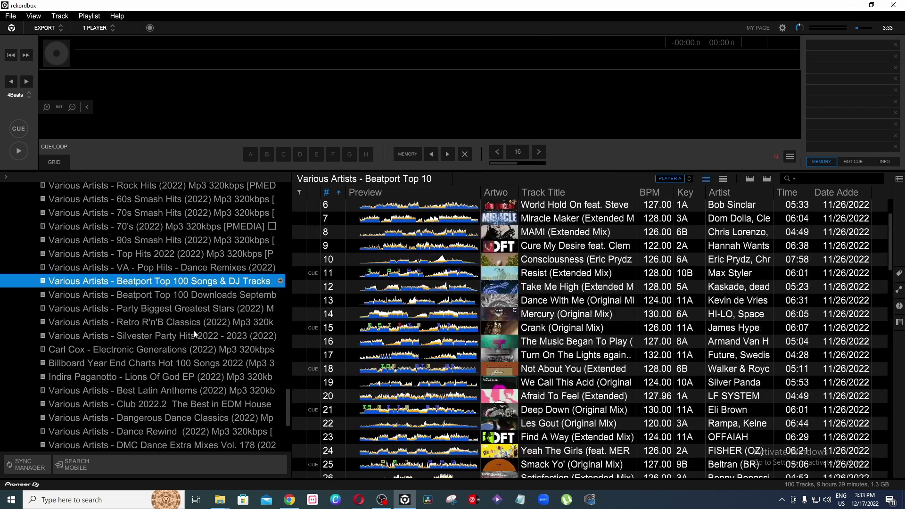
scroll(126, 336, "up", 6)
left_click(61, 290)
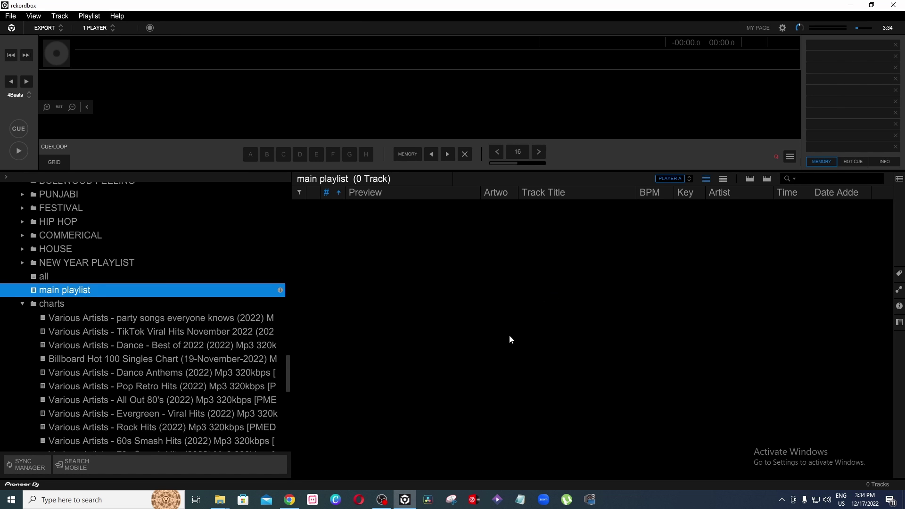
Browse the charts folder, viewing the VA - Pop Hits - Dance Remixes, Pop Retro Hits and some dance playlists.
scroll(183, 352, "down", 4)
left_click(165, 349)
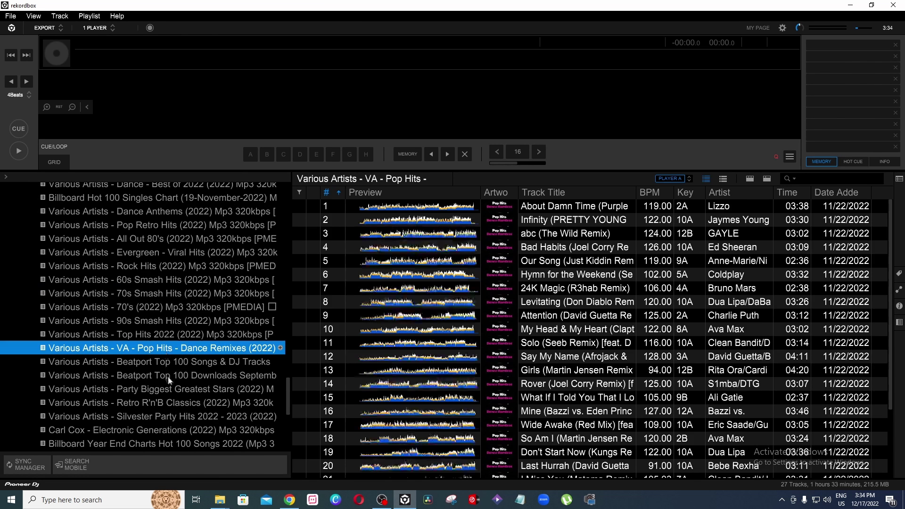
scroll(174, 313, "up", 2)
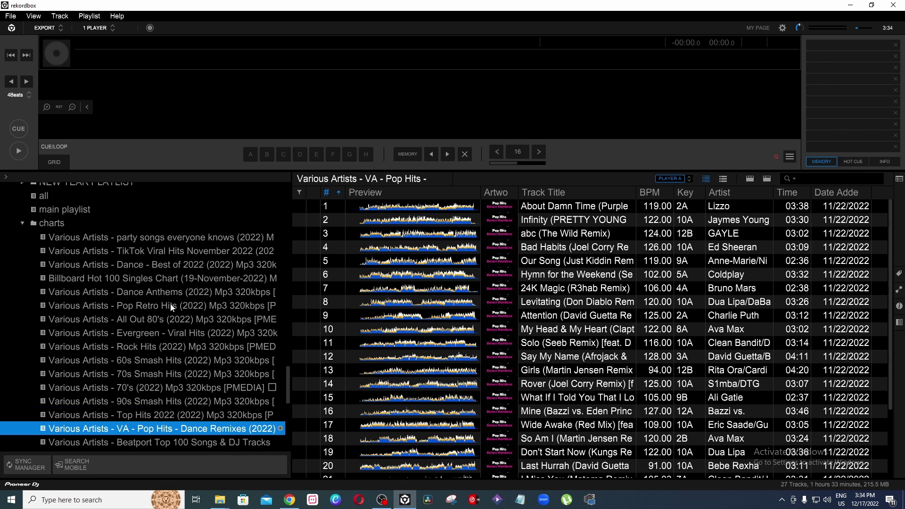
left_click(171, 306)
left_click(537, 267)
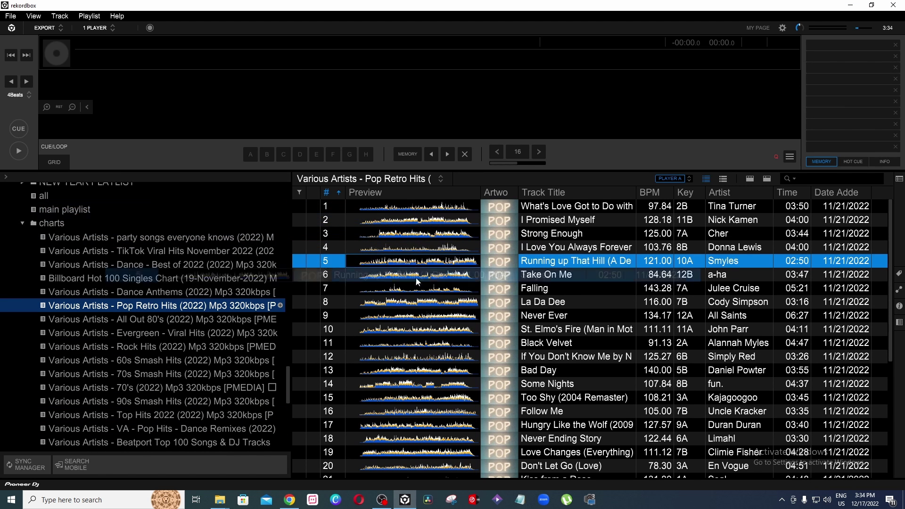
scroll(61, 328, "down", 6)
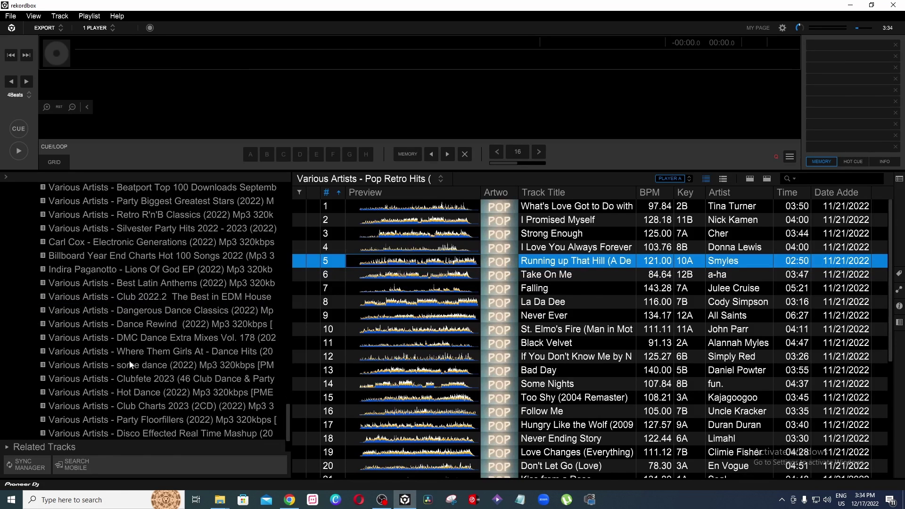
left_click(131, 365)
scroll(167, 310, "up", 3)
scroll(167, 310, "up", 6)
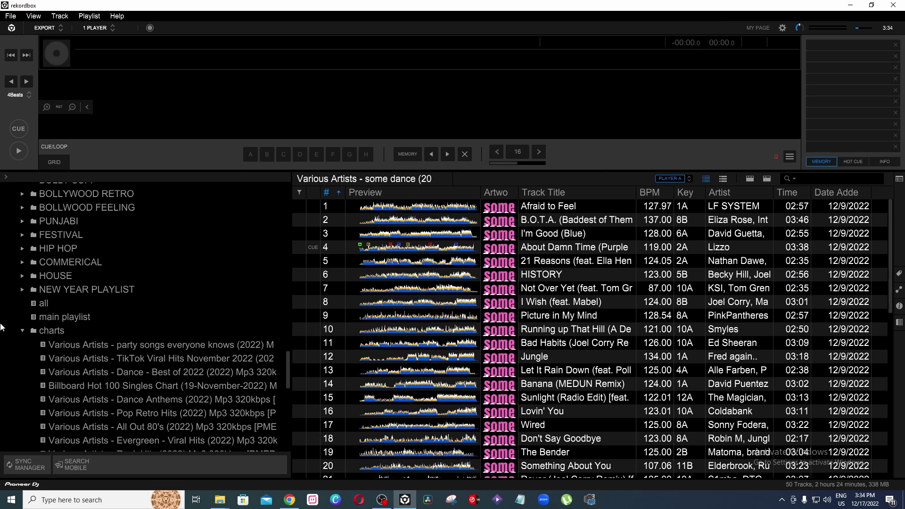
scroll(139, 332, "down", 8)
scroll(143, 332, "down", 1)
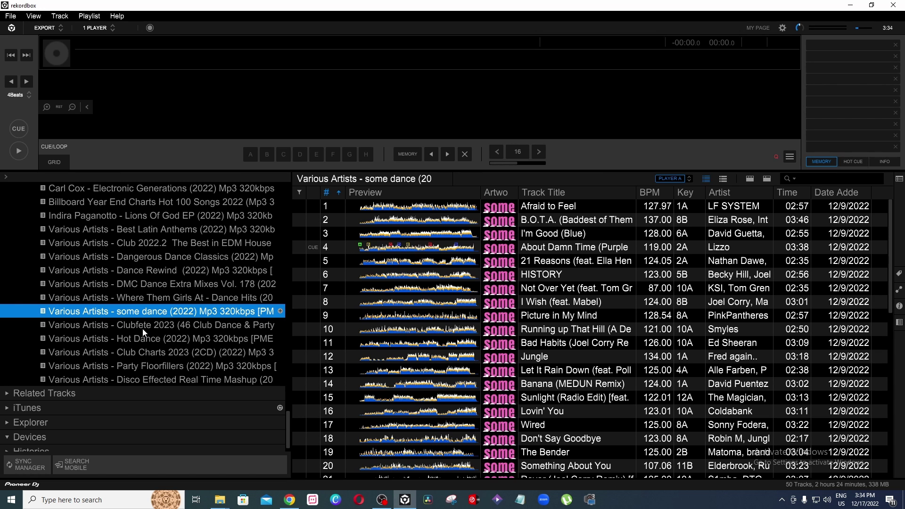
Display the playlist palette above the track list and toggle its playlist tracks, leaving them shown.
left_click(899, 180)
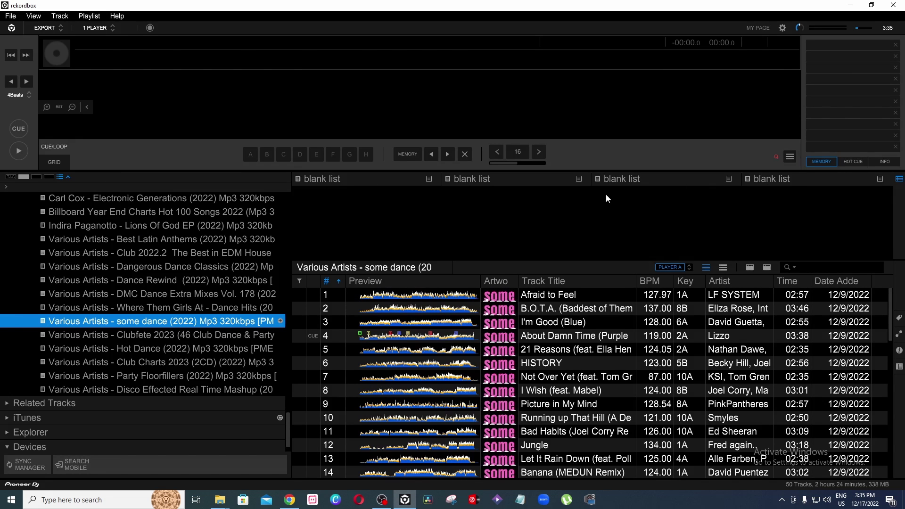
left_click(68, 178)
left_click(67, 178)
left_click(67, 178)
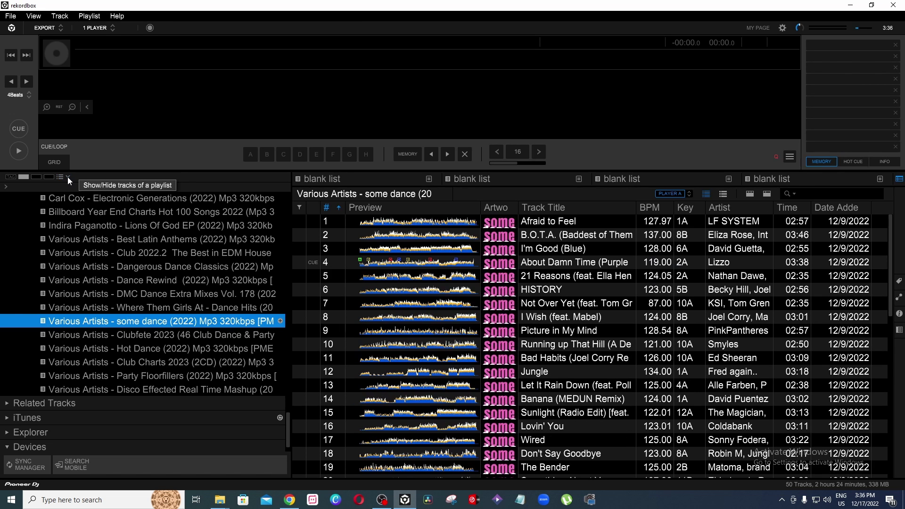
left_click(67, 177)
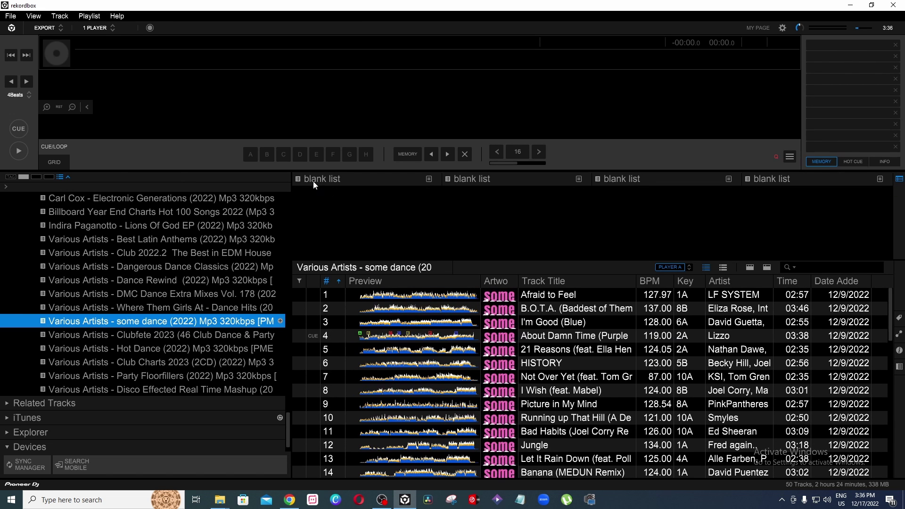
Assign the main playlist to the first blank list of the playlist palette.
scroll(168, 281, "up", 10)
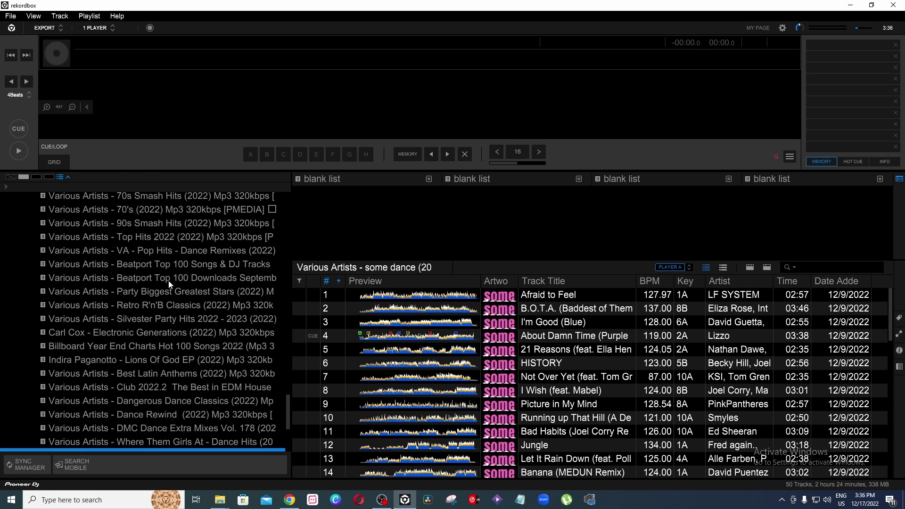
scroll(165, 284, "up", 2)
left_click_drag(59, 330, 370, 208)
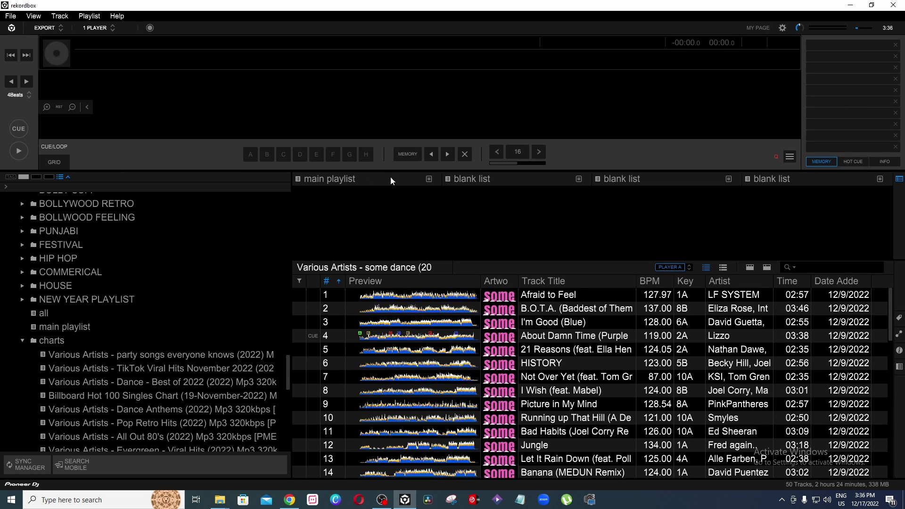
Check another palette bank, return to the first bank, and hide the palette's playlist tracks.
left_click(35, 177)
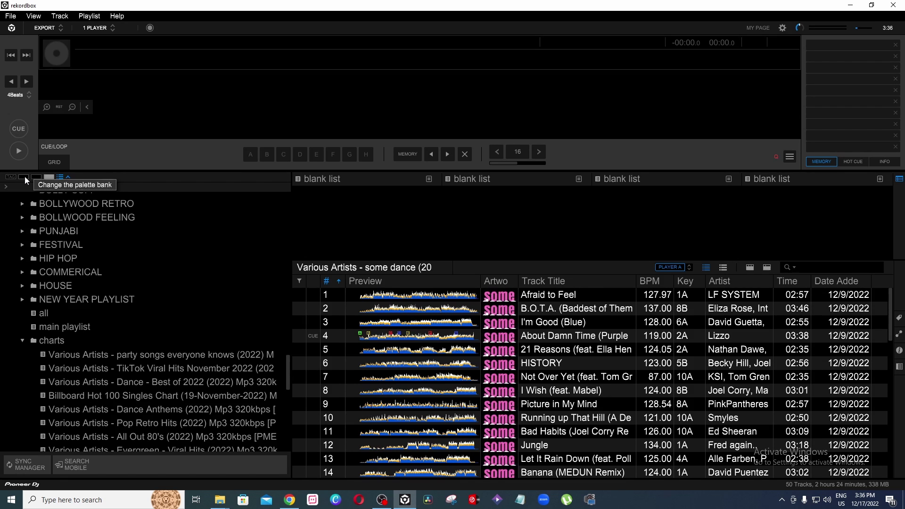
left_click(25, 178)
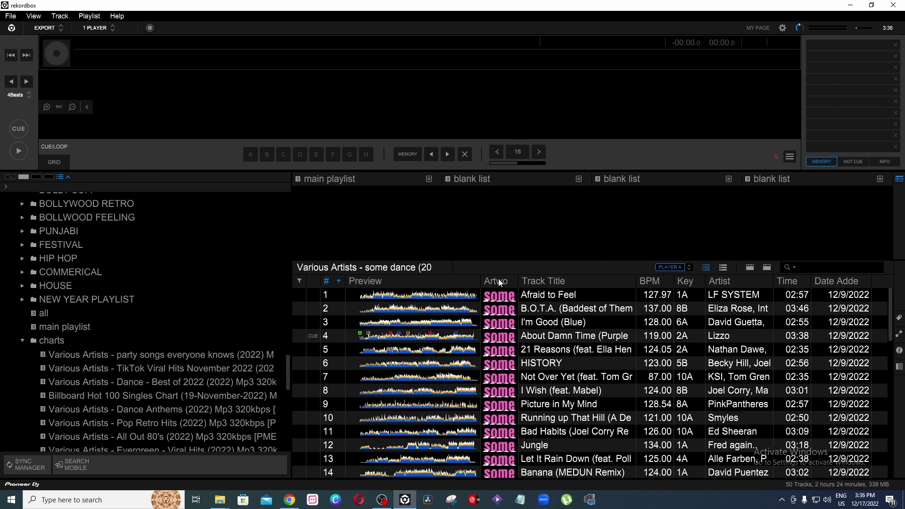
left_click(69, 176)
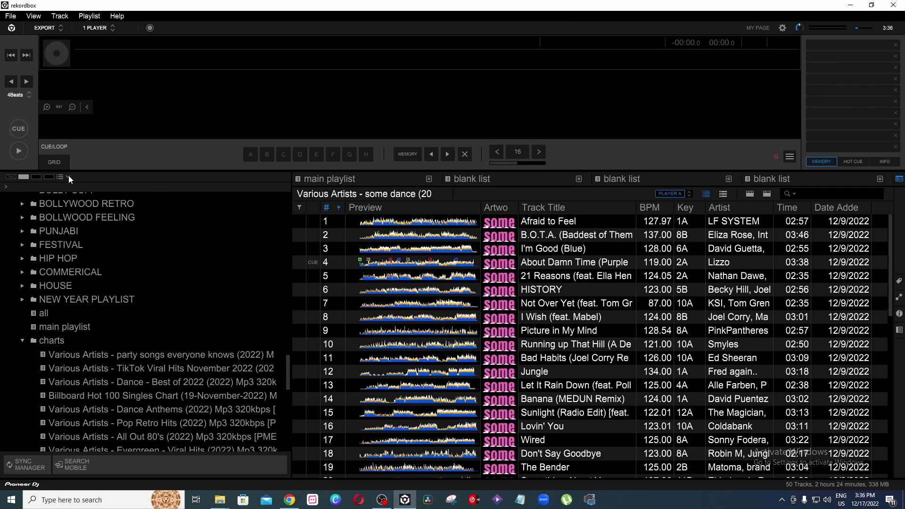
Add Our Time Will Come and the tracks Lokma through Speed Trials On Acid from Carl Cox - Electronic Generations to the palette's main playlist.
scroll(132, 302, "down", 8)
left_click(133, 305)
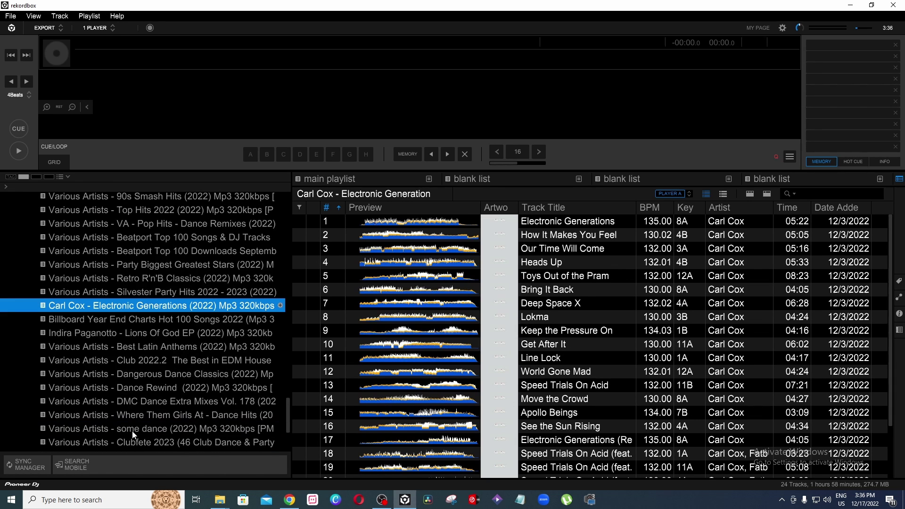
left_click(564, 242)
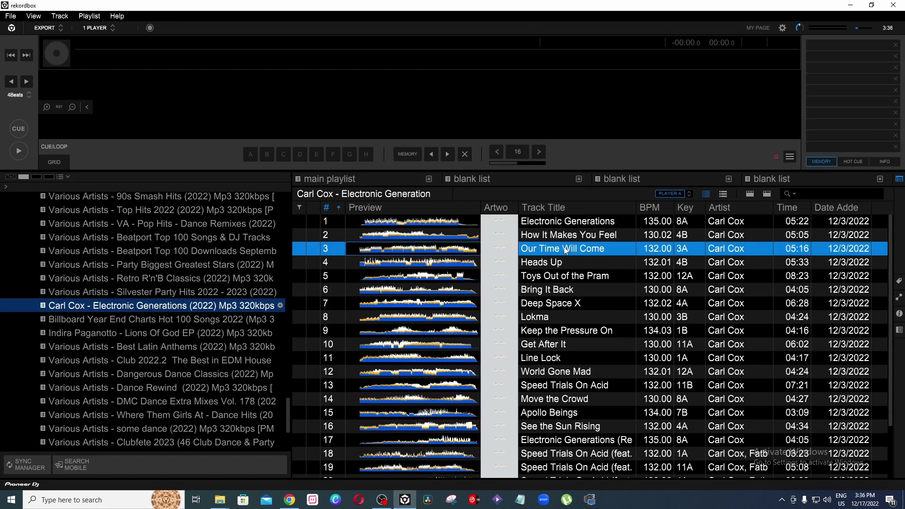
left_click(570, 318)
left_click(565, 392, "shift")
left_click_drag(564, 385, 362, 180)
Look through the Hot Dance and Silvester Party Hits 2022 - 2023 playlists, and show the palette's playlist tracks again.
scroll(133, 318, "down", 3)
left_click(132, 320)
scroll(133, 324, "up", 8)
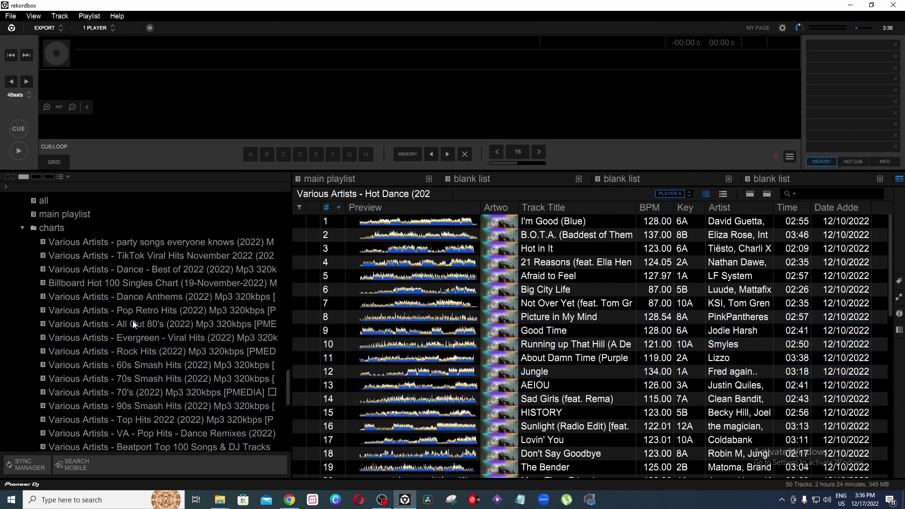
scroll(158, 330, "down", 4)
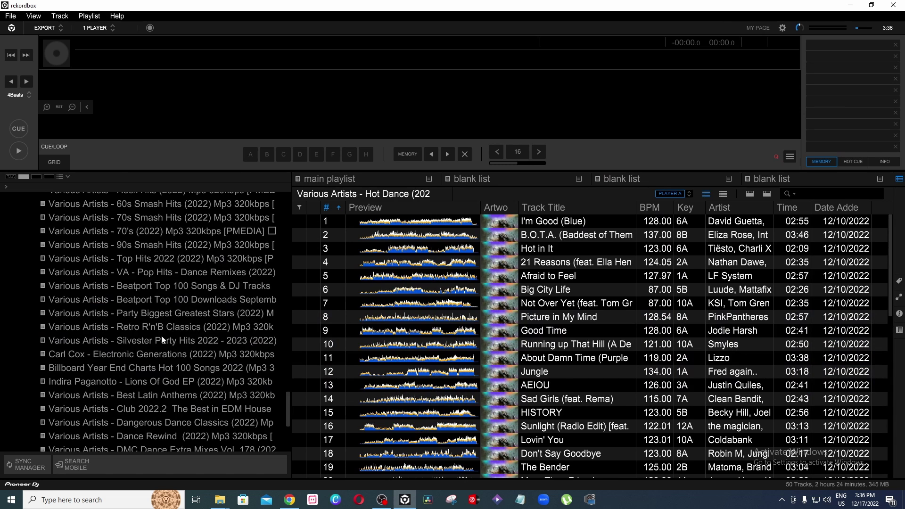
left_click(163, 340)
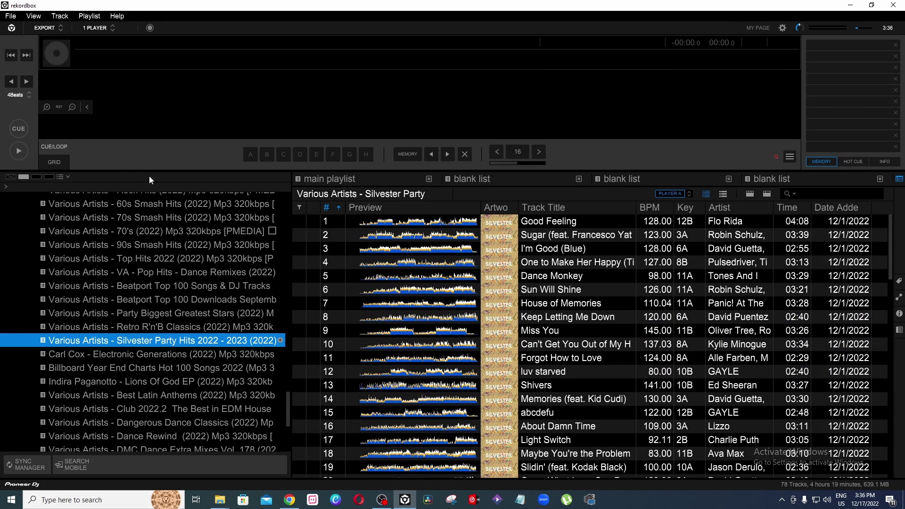
left_click(68, 177)
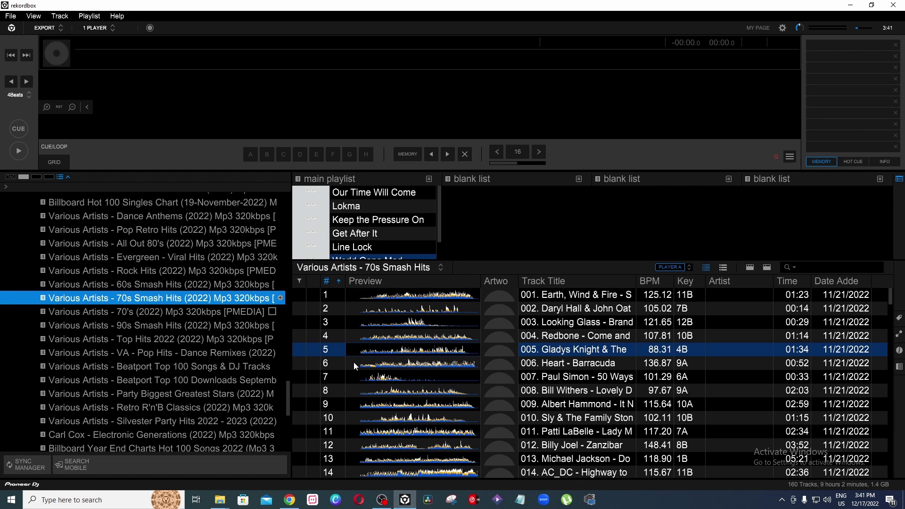
Try to add the fourth 70s Smash Hits track directly to the main playlist in the library tree, and open that playlist.
scroll(258, 366, "up", 3)
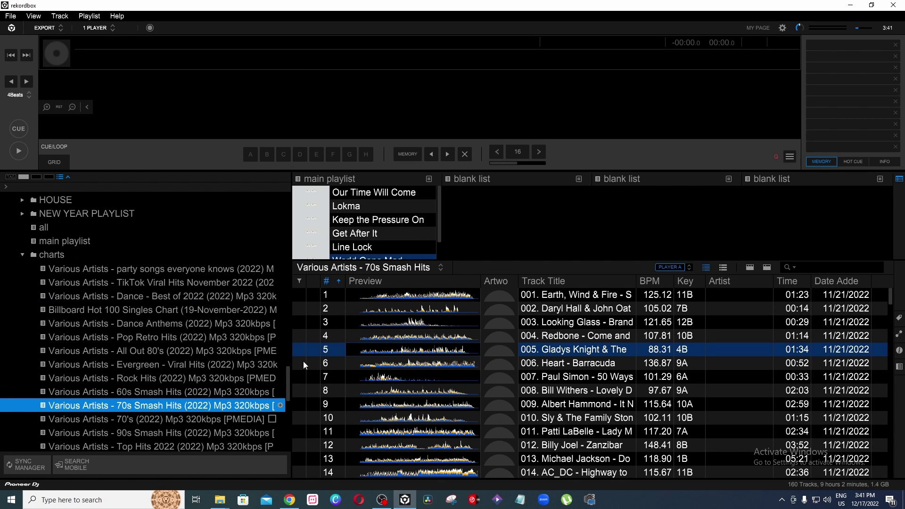
left_click(558, 336)
left_click_drag(559, 336, 114, 248)
left_click(114, 242)
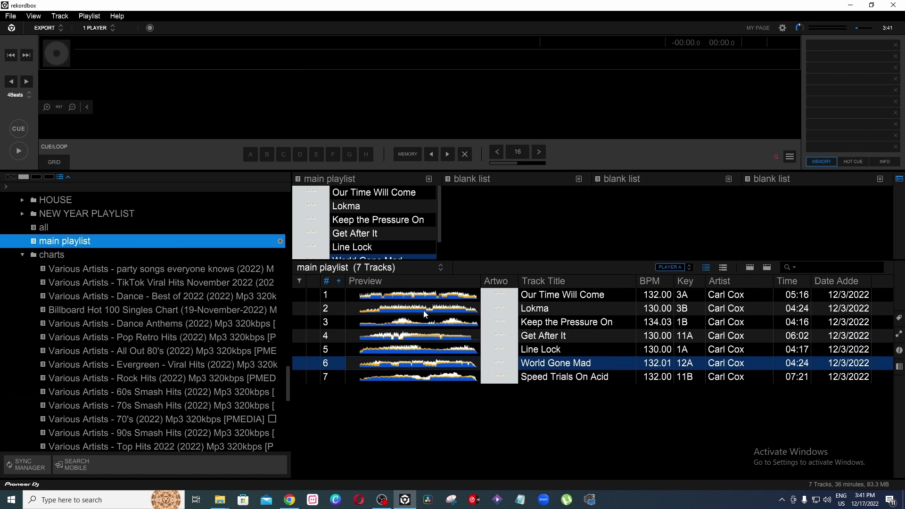
Try to add a track from a charts playlist to the main playlist in the library tree, and reopen the main playlist.
left_click(592, 364)
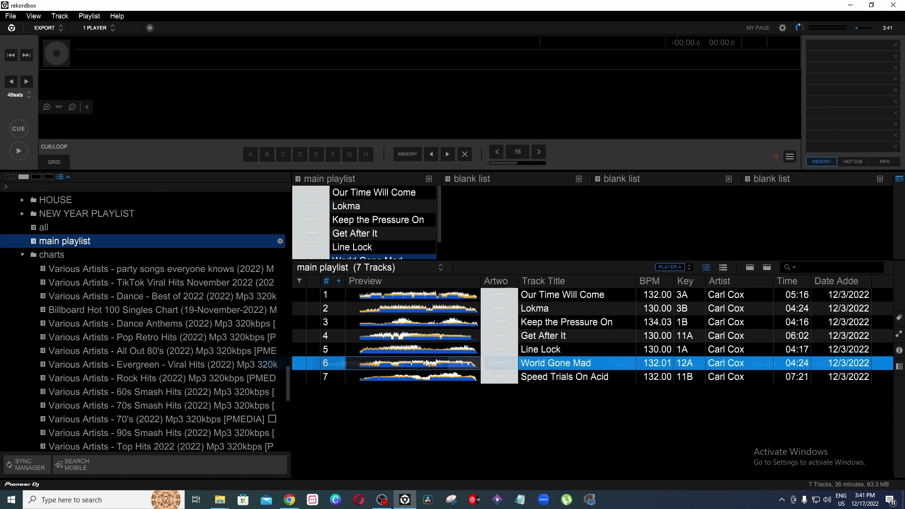
scroll(132, 361, "down", 3)
left_click(132, 366)
left_click_drag(590, 426, 75, 356)
left_click(65, 356)
scroll(183, 355, "down", 3)
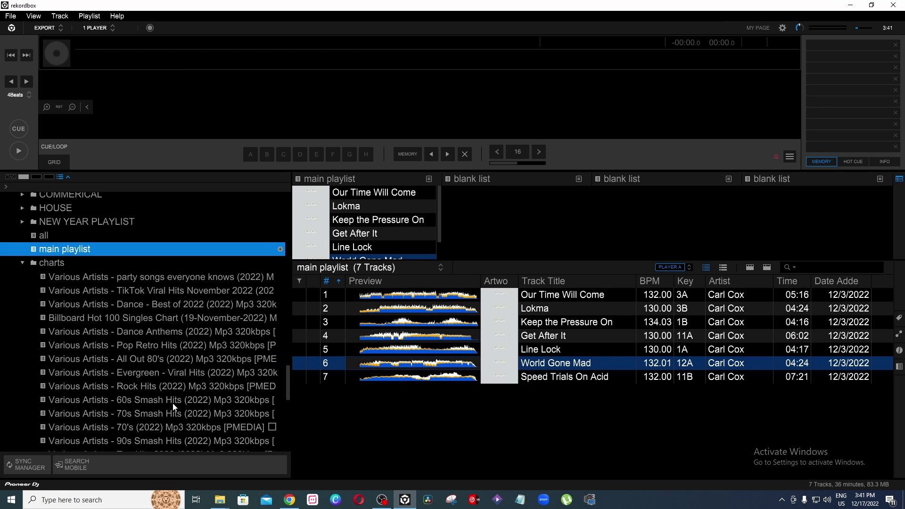
Open the 60s Smash Hits playlist and review the main playlist's tracks in the palette.
left_click(170, 400)
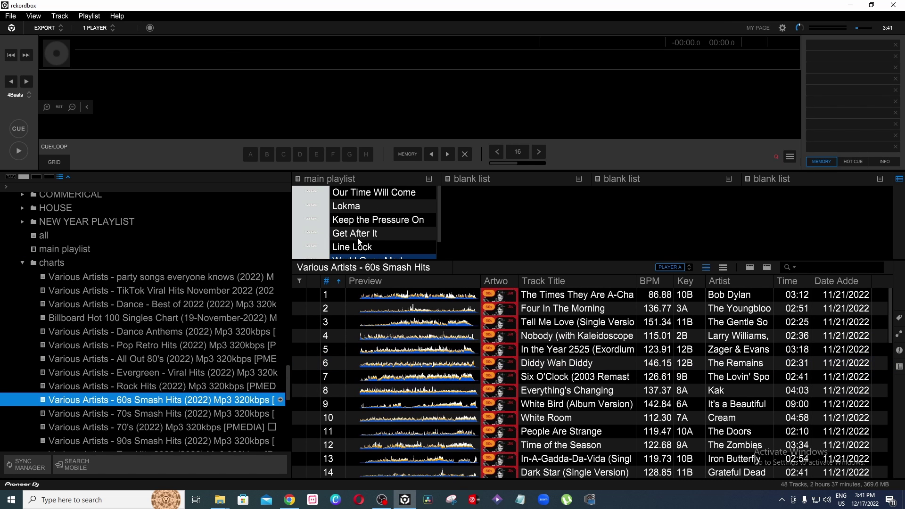
scroll(372, 252, "down", 1)
mouse_move(375, 241)
left_mouse_down()
mouse_move(374, 201)
mouse_move(379, 256)
left_mouse_up()
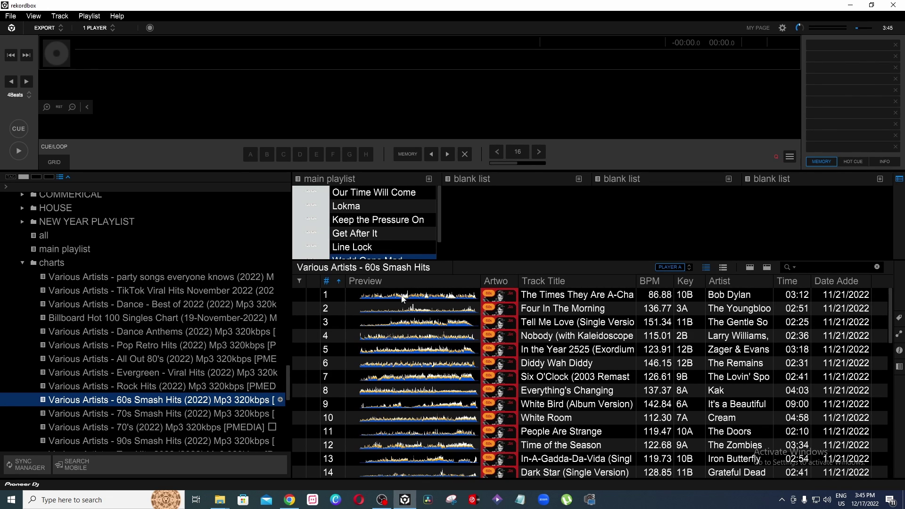
scroll(342, 222, "down", 2)
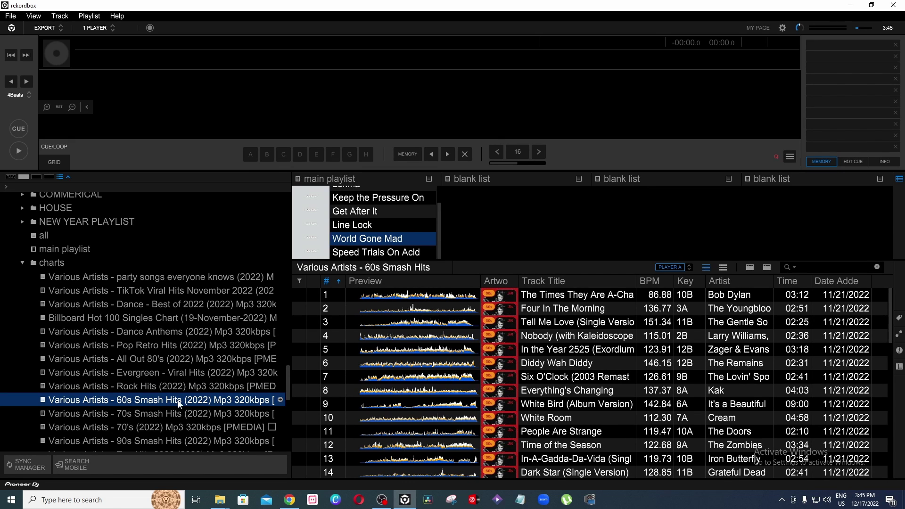
Search the 60s Smash Hits playlist for "unholy" and clear the search.
left_click(826, 266)
type("unholy")
double_click(839, 269)
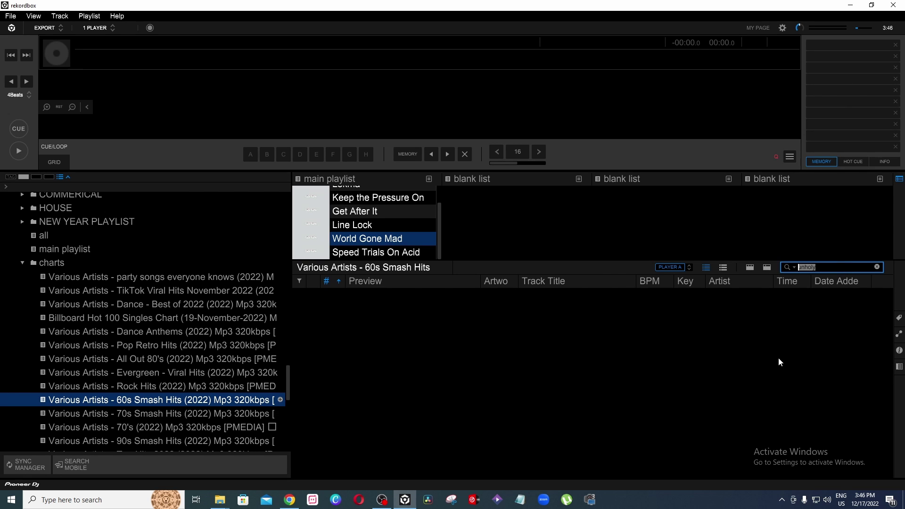
left_click(876, 267)
Search the whole collection for "unholy" and clear the search.
scroll(207, 315, "up", 15)
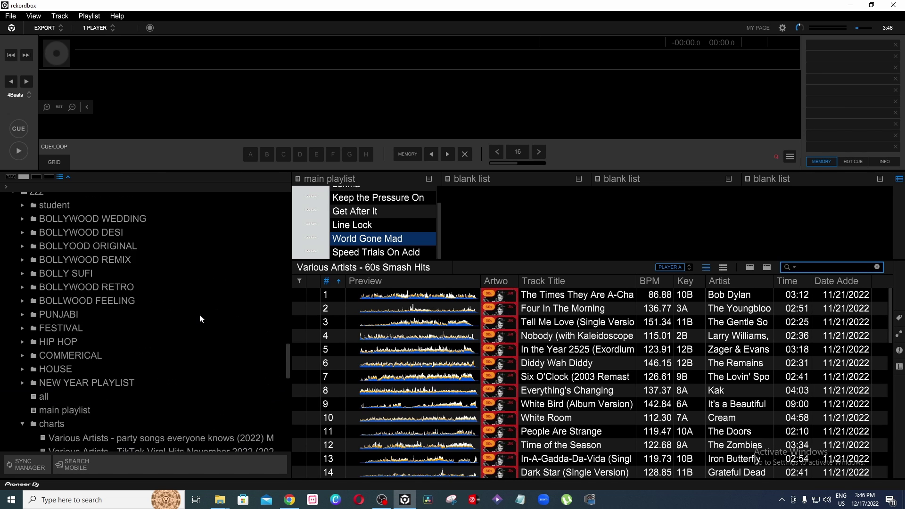
scroll(209, 316, "up", 10)
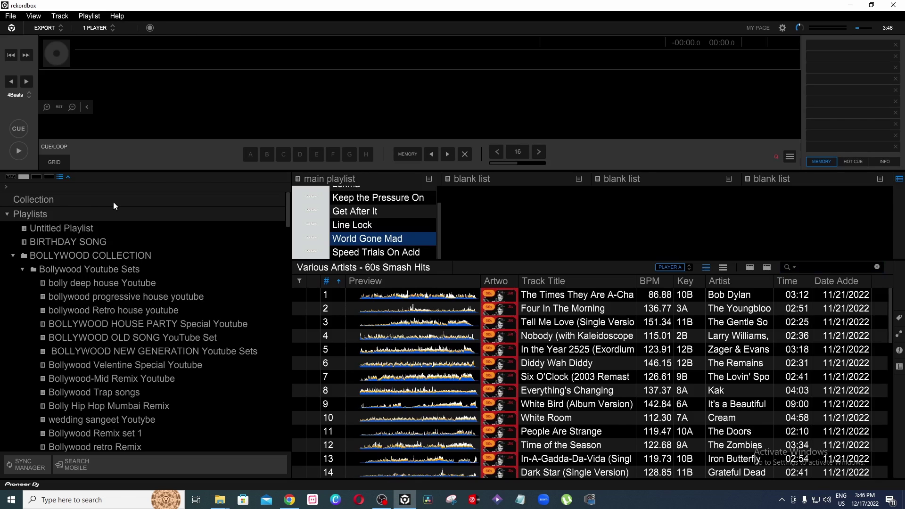
left_click(114, 202)
left_click(820, 267)
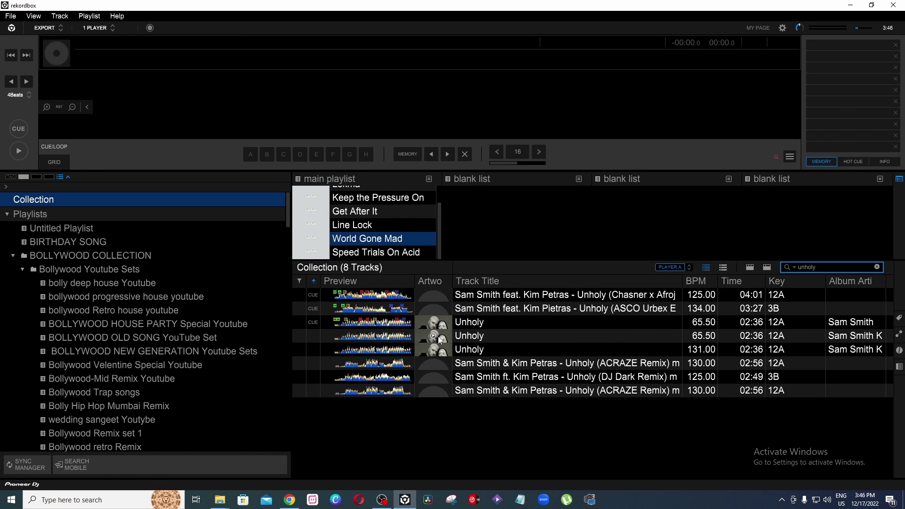
left_click(877, 267)
Open the VA - Pop Hits - Dance Remixes (2022) playlist from the charts folder.
scroll(200, 307, "down", 10)
scroll(200, 307, "down", 10)
left_click(140, 379)
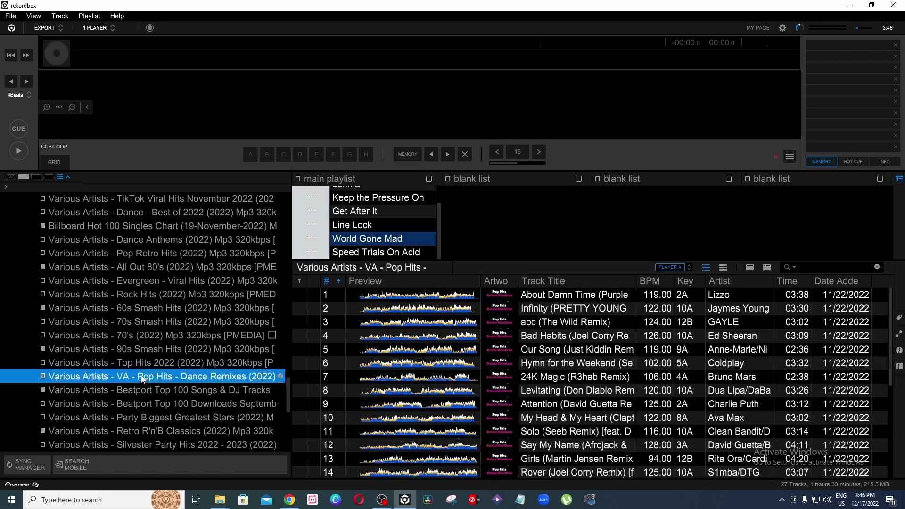
scroll(117, 303, "down", 10)
scroll(112, 284, "up", 10)
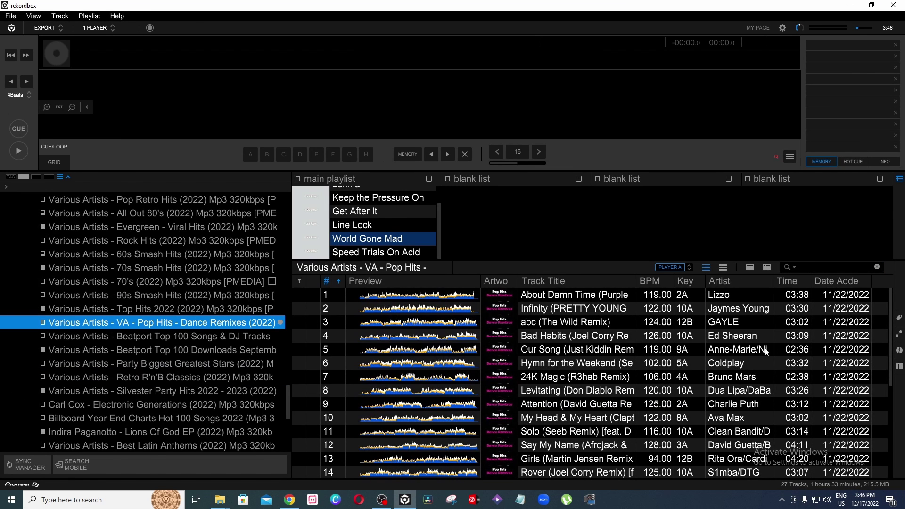
Show the collection in a second browser beside the playlist and hide that browser's library tree.
left_click(899, 367)
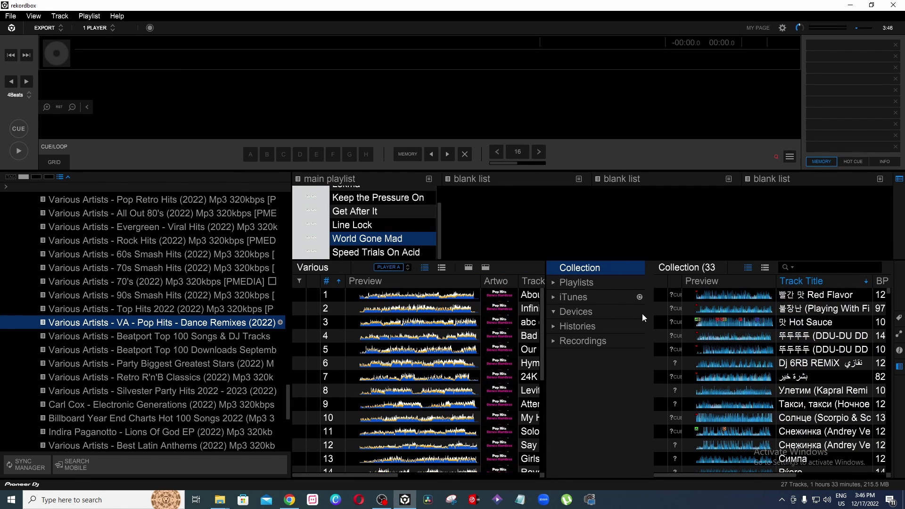
left_click(555, 281)
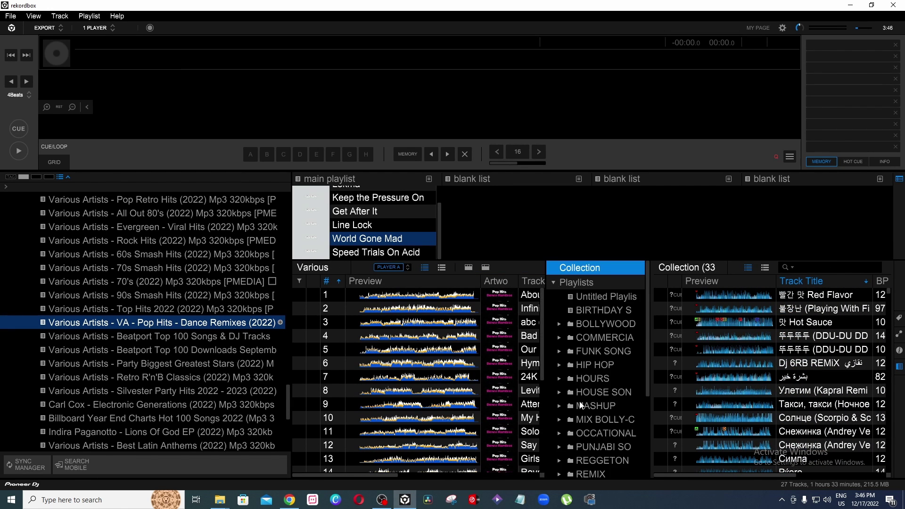
left_click(553, 282)
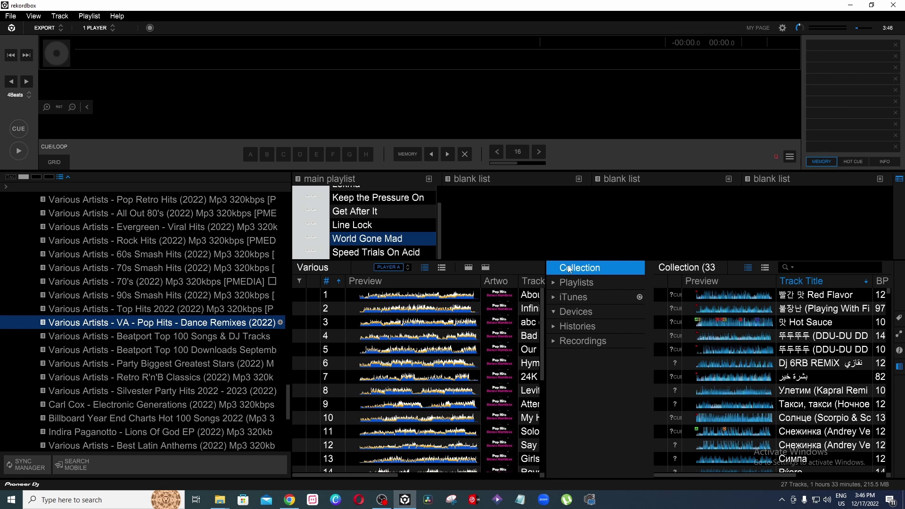
left_click_drag(653, 270, 553, 270)
Search the second browser's collection for "unholy" and add the Unholy track to the main playlist in the palette.
left_click(848, 268)
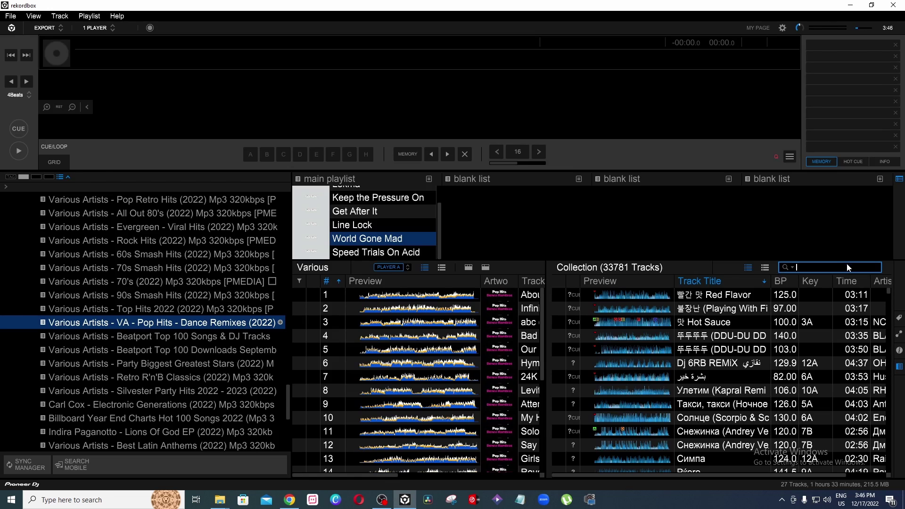
type("unholy")
left_click_drag(547, 263, 650, 264)
left_click_drag(805, 325, 372, 247)
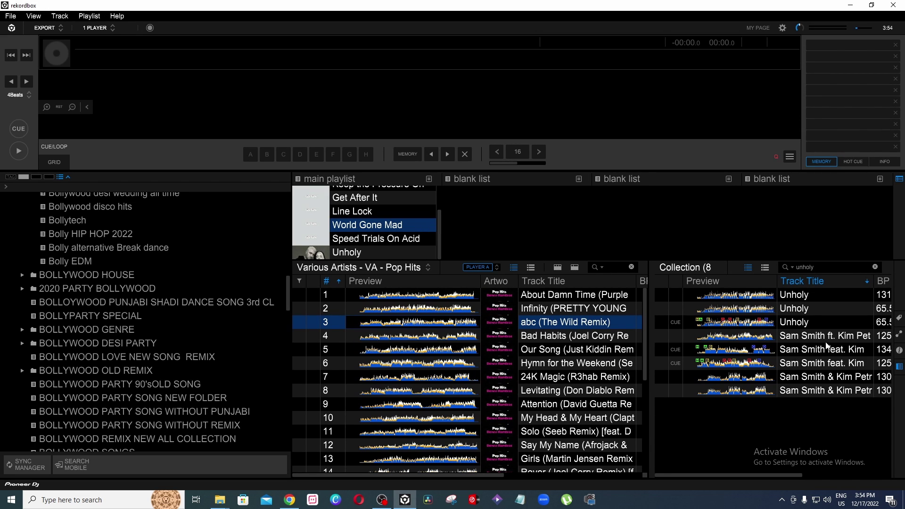
Show the related tracks for abc (The Wild Remix) and review the BPM + KEY matching criteria.
left_click(899, 335)
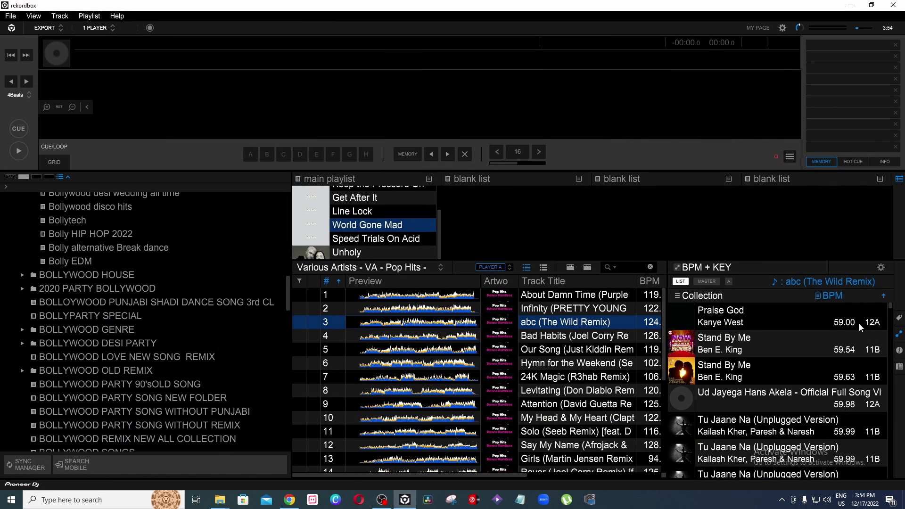
left_click(881, 267)
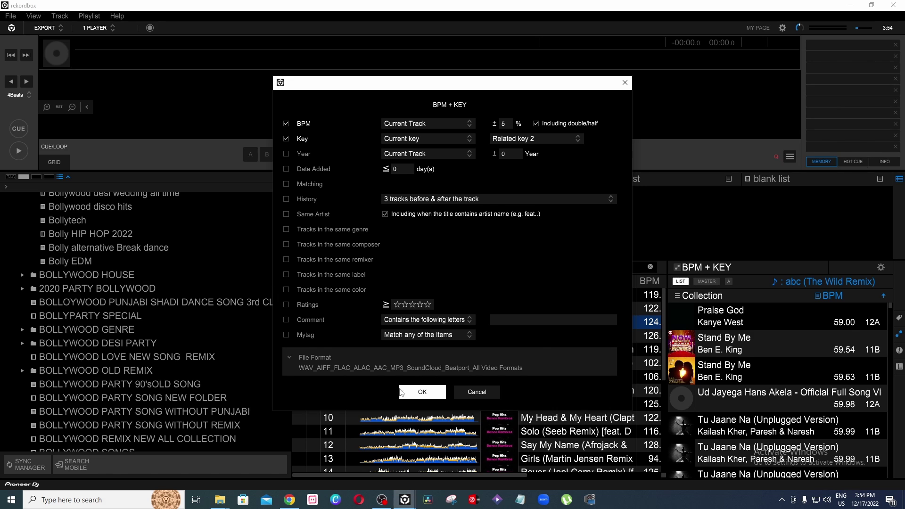
left_click(413, 392)
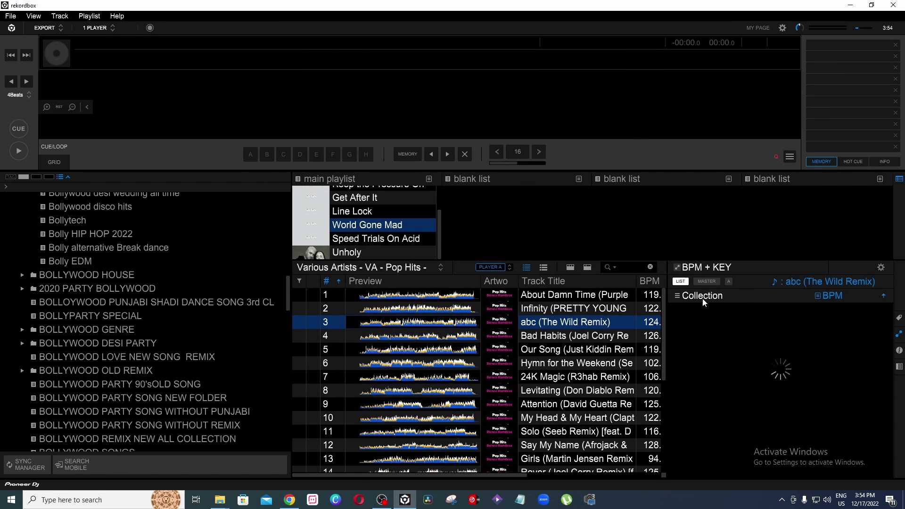
Open the search source selection for related tracks and expand Playlists and its HIP HOP folder.
left_click(676, 297)
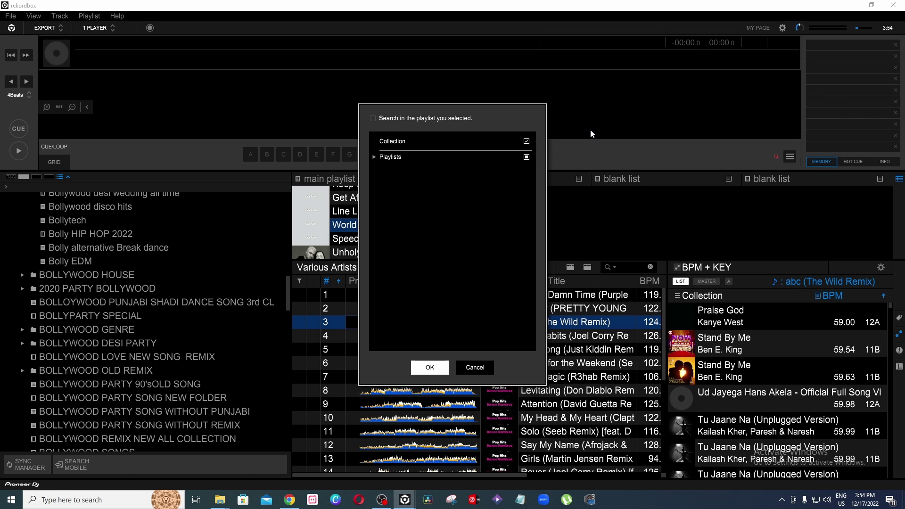
left_click(373, 158)
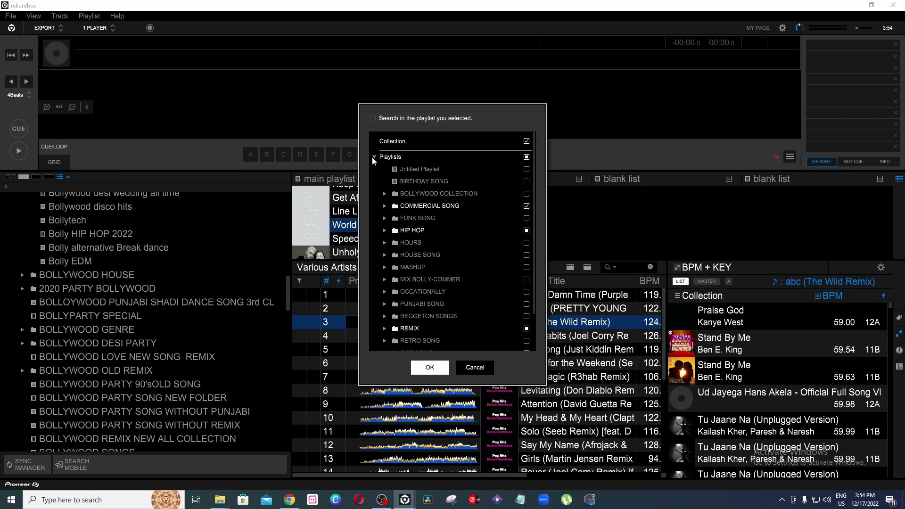
left_click(526, 141)
left_click(526, 141)
scroll(462, 217, "down", 1)
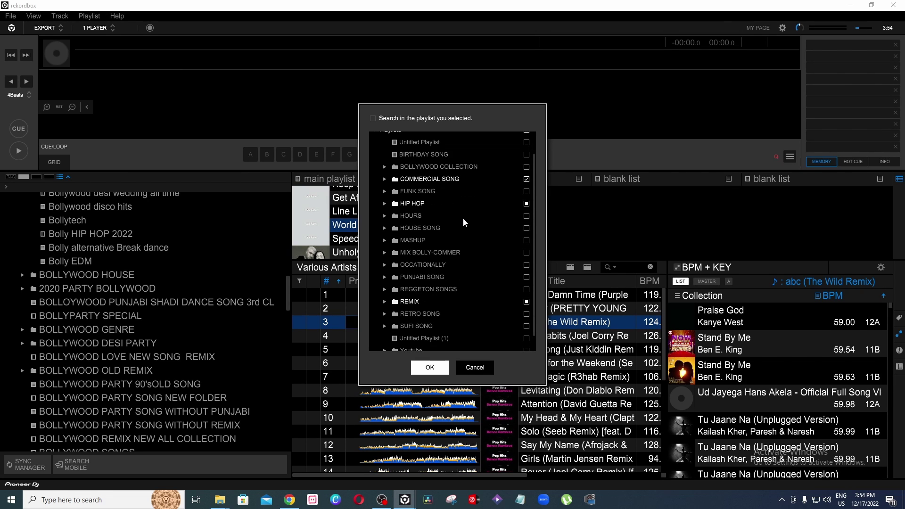
left_click(383, 204)
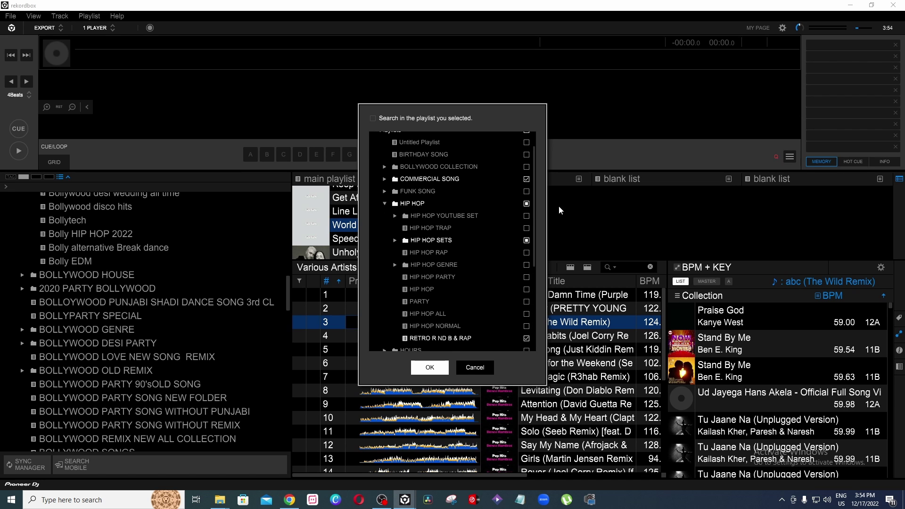
Limit the related tracks search to multiple selected playlists, leaving out the COMMERCIAL SONG folder.
left_click(526, 204)
left_click(526, 204)
left_click(526, 179)
double_click(504, 179)
scroll(504, 206, "up", 1)
scroll(405, 249, "down", 2)
scroll(414, 248, "up", 1)
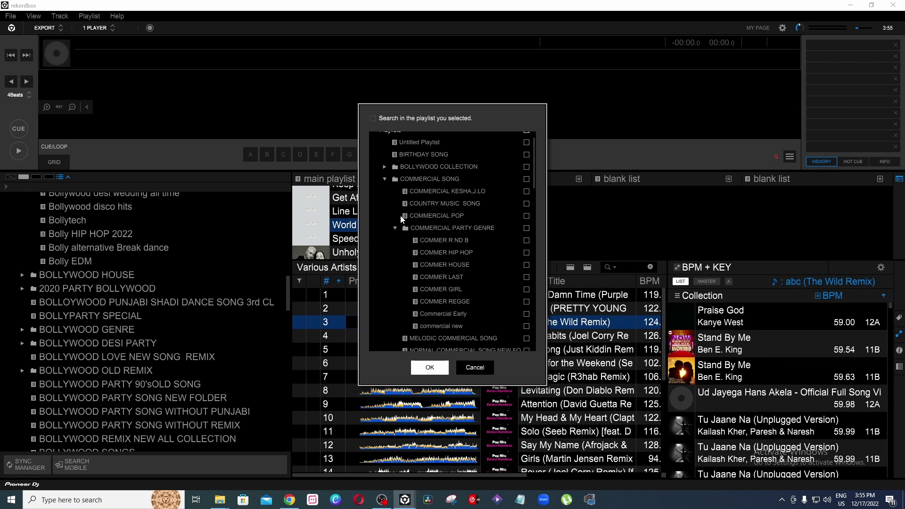
left_click(429, 367)
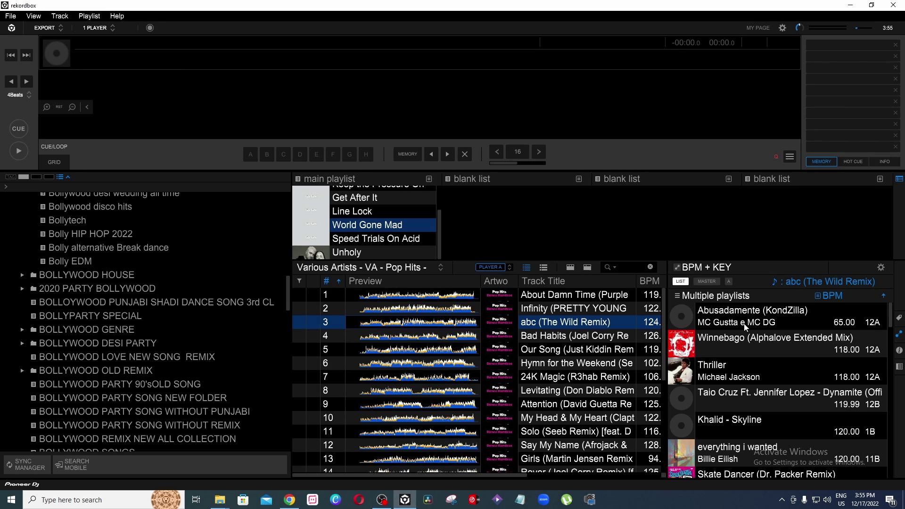
Select Bad Habits (Joel Corry Remix) in the Pop Hits playlist and sort its related tracks by BPM.
left_click(539, 335)
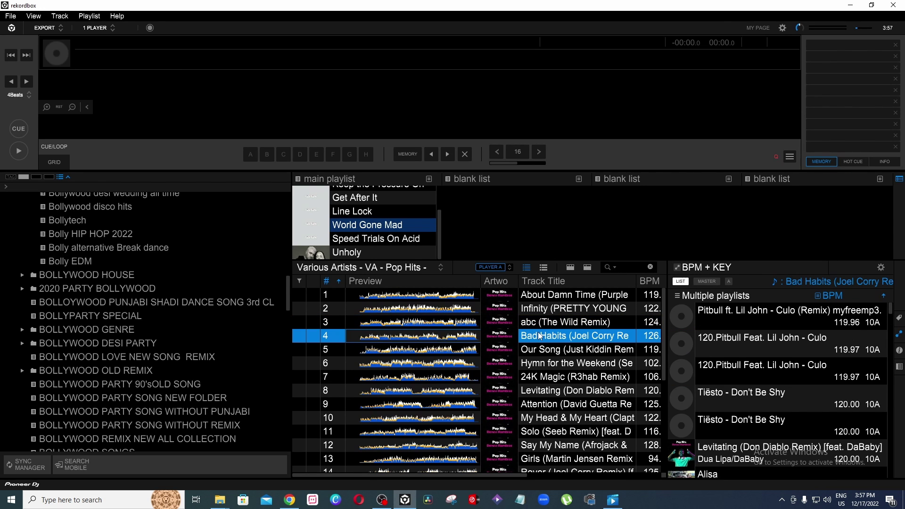
left_click(818, 296)
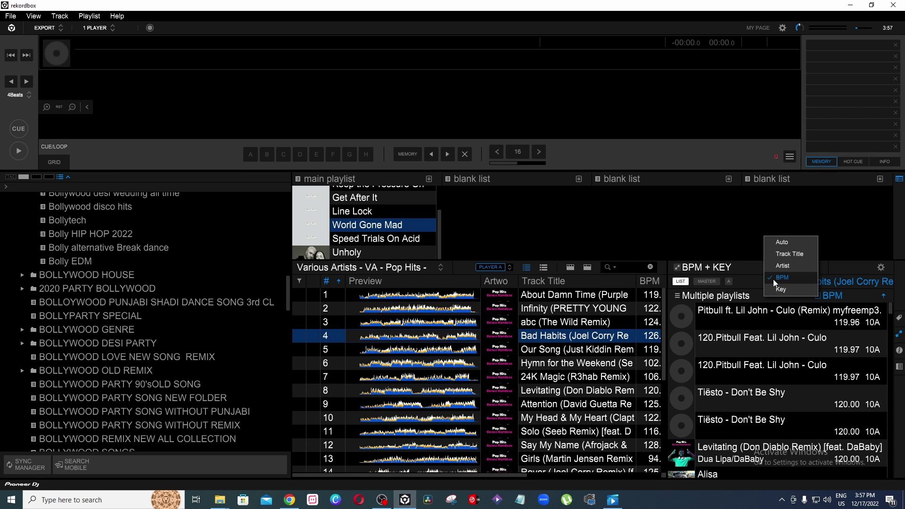
left_click(772, 279)
left_click(812, 293)
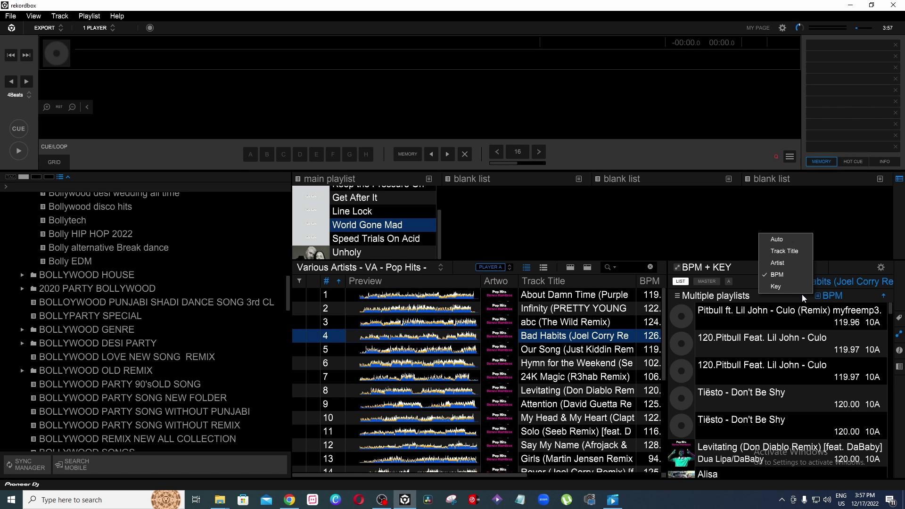
left_click(816, 296)
left_click(816, 296)
left_click(777, 275)
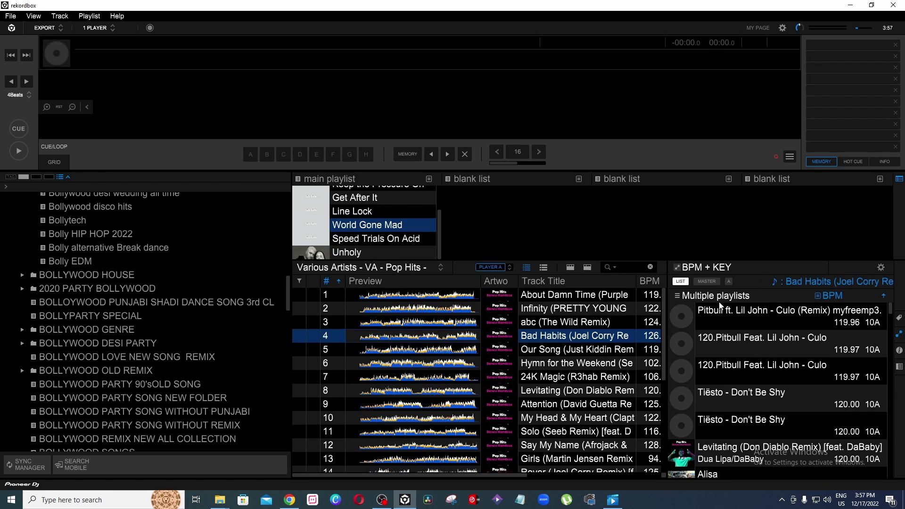
Load Bad Habits (Joel Corry Remix) into the player and base the related tracks on the master track.
scroll(725, 313, "down", 3)
scroll(767, 368, "up", 3)
left_click_drag(546, 336, 356, 55)
left_click(707, 281)
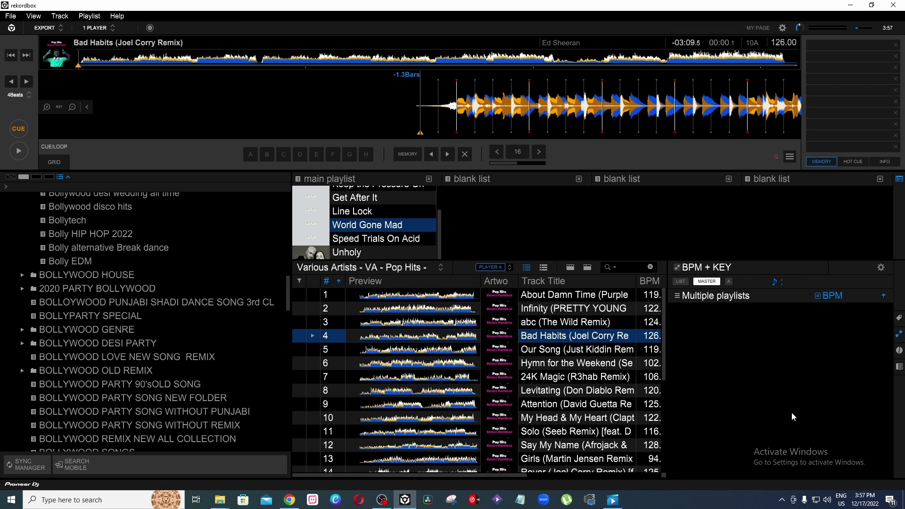